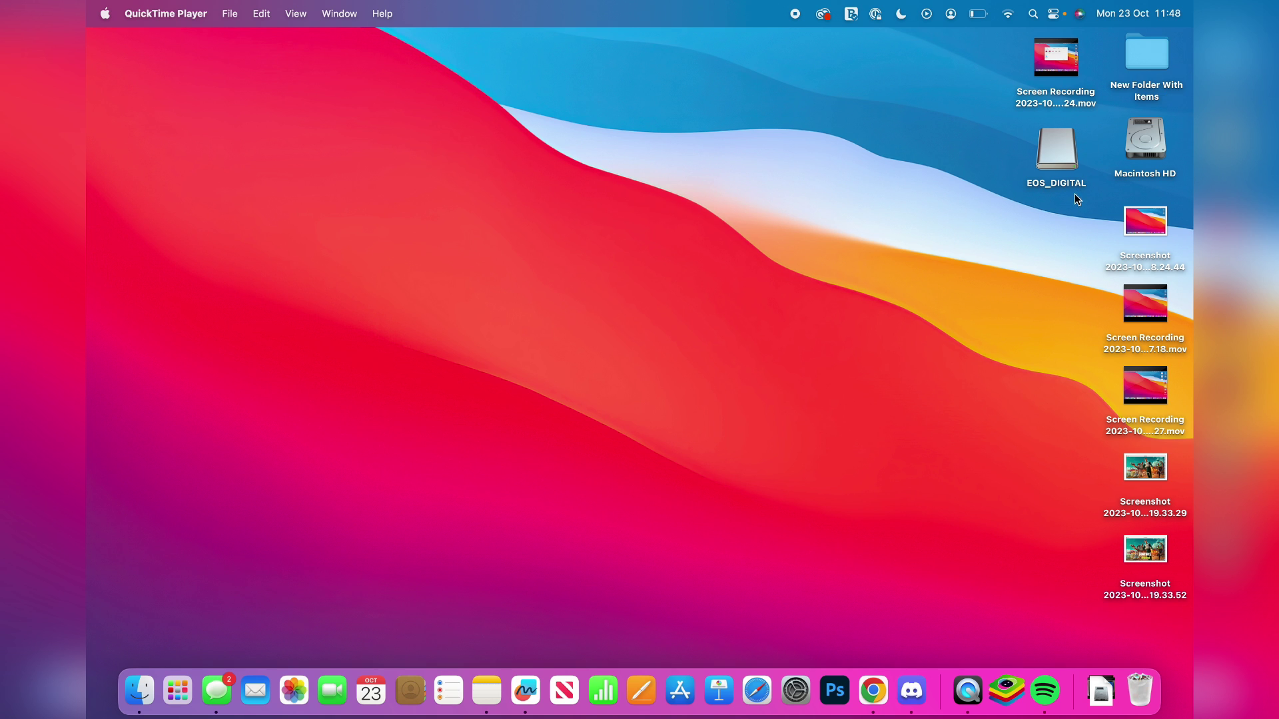
# Open the EOS_DIGITAL card from the desktop, select its three movie files, then close the window
pyautogui.click(1056, 160)
pyautogui.doubleClick(1054, 153)
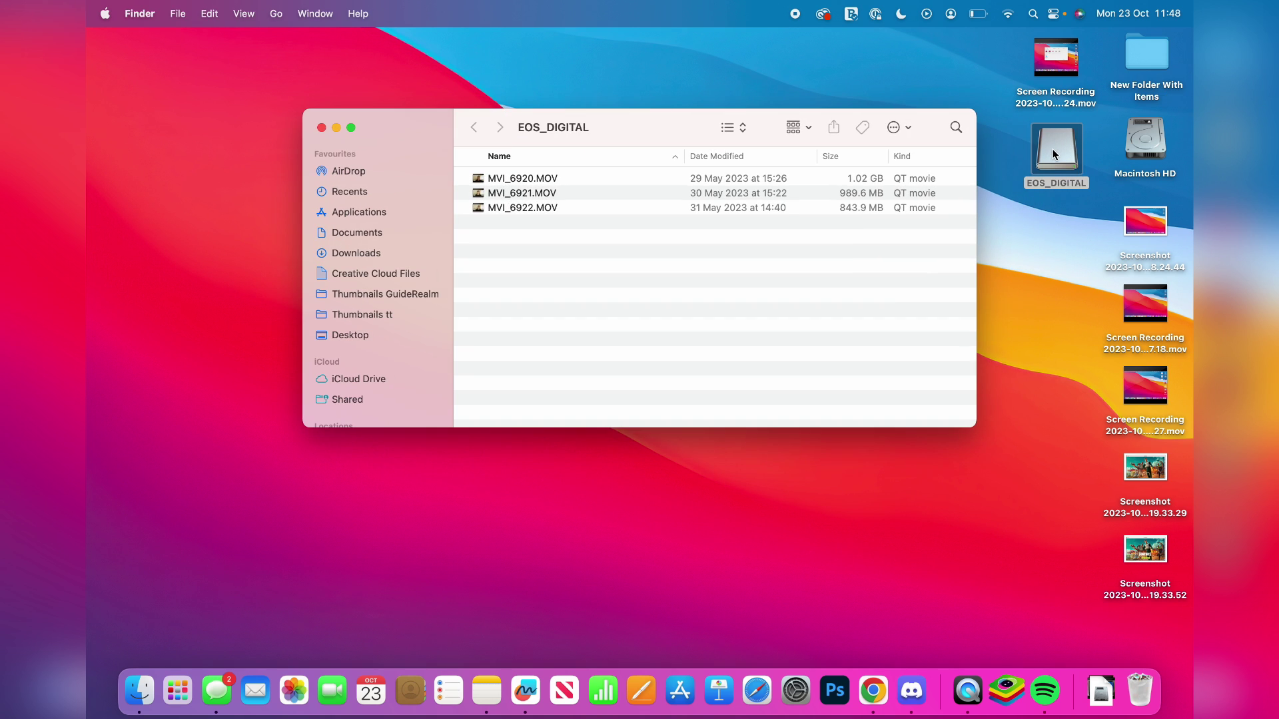
pyautogui.scroll(-3, 394, 353)
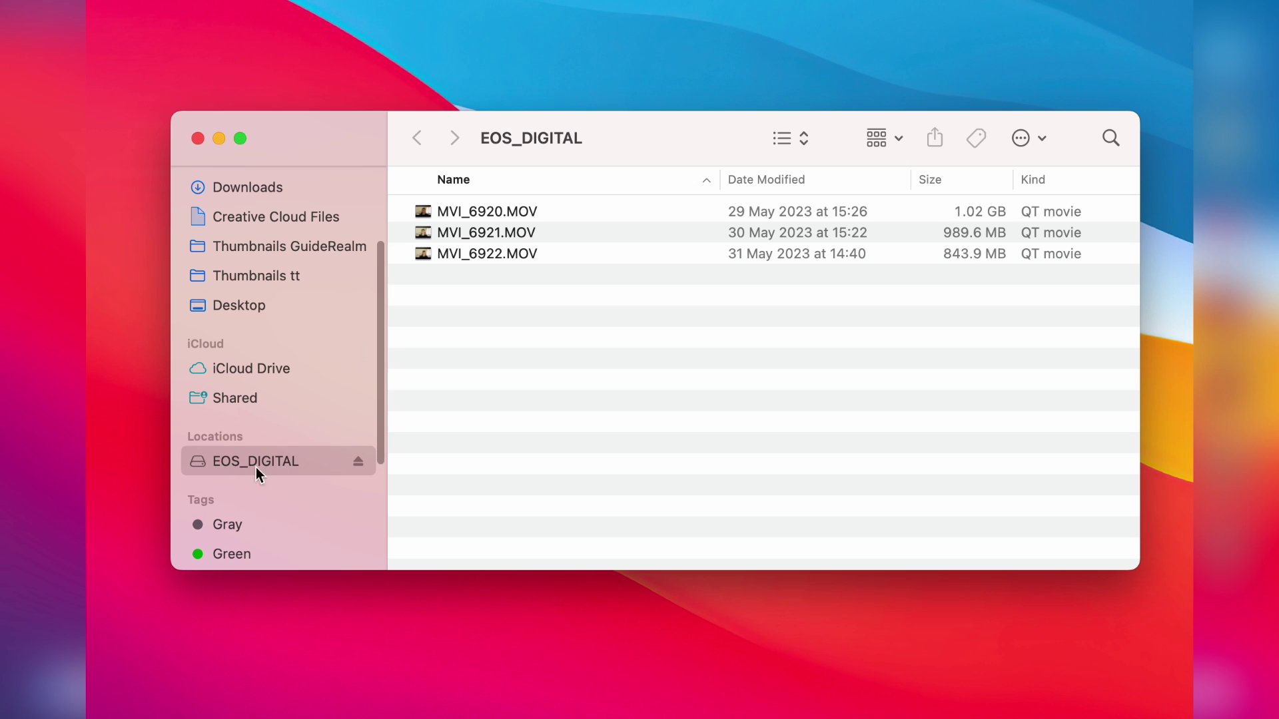
pyautogui.moveTo(547, 295); pyautogui.dragTo(420, 190)
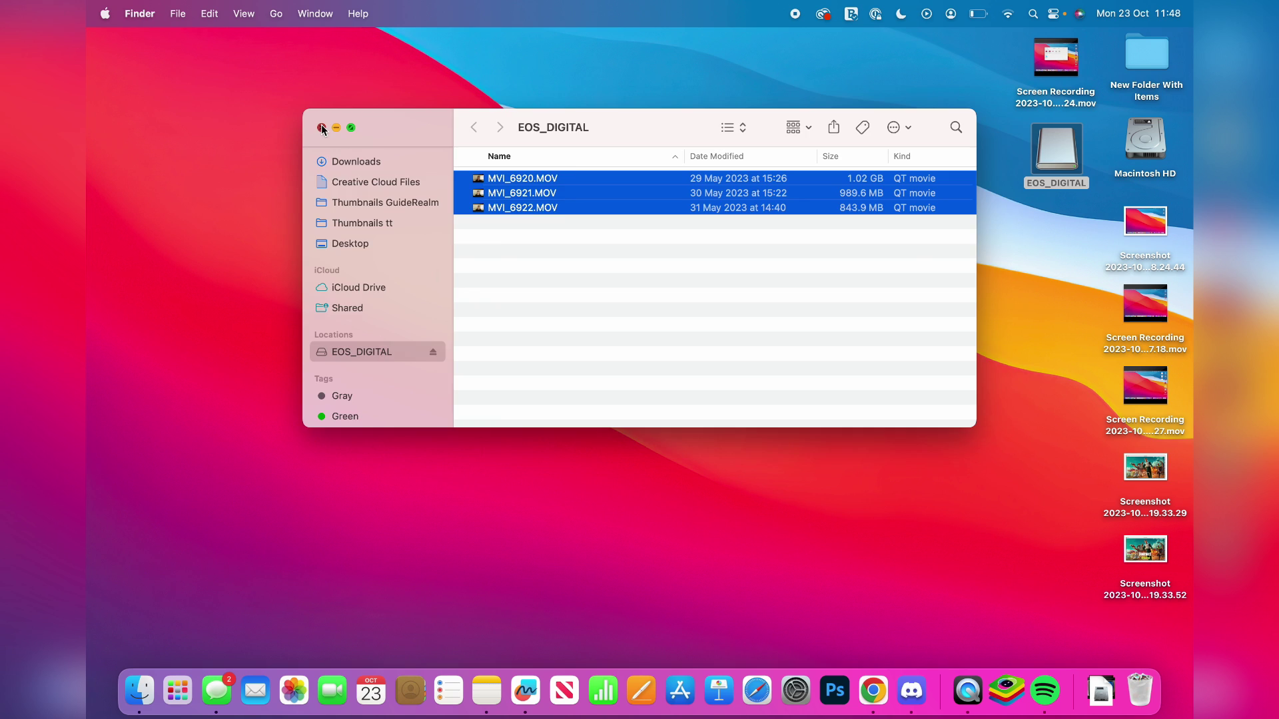
pyautogui.click(196, 138)
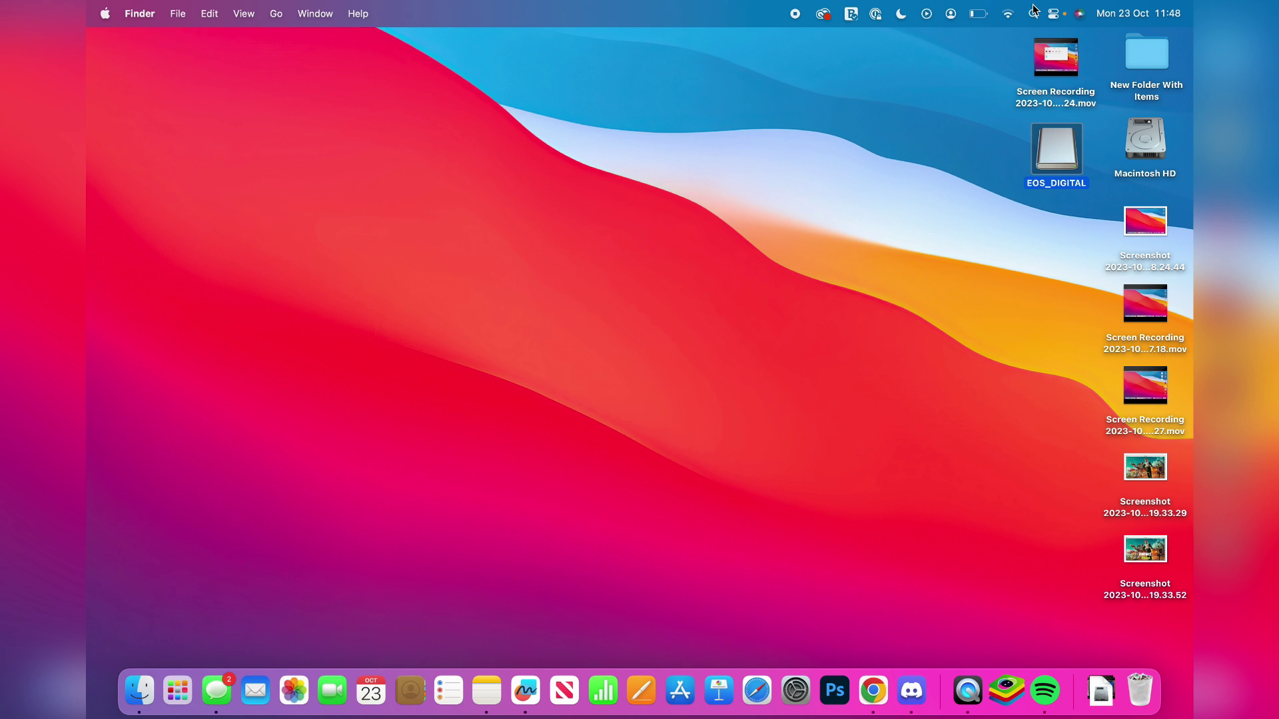
# Launch Disk Utility from the Other folder in Launchpad
pyautogui.click(178, 691)
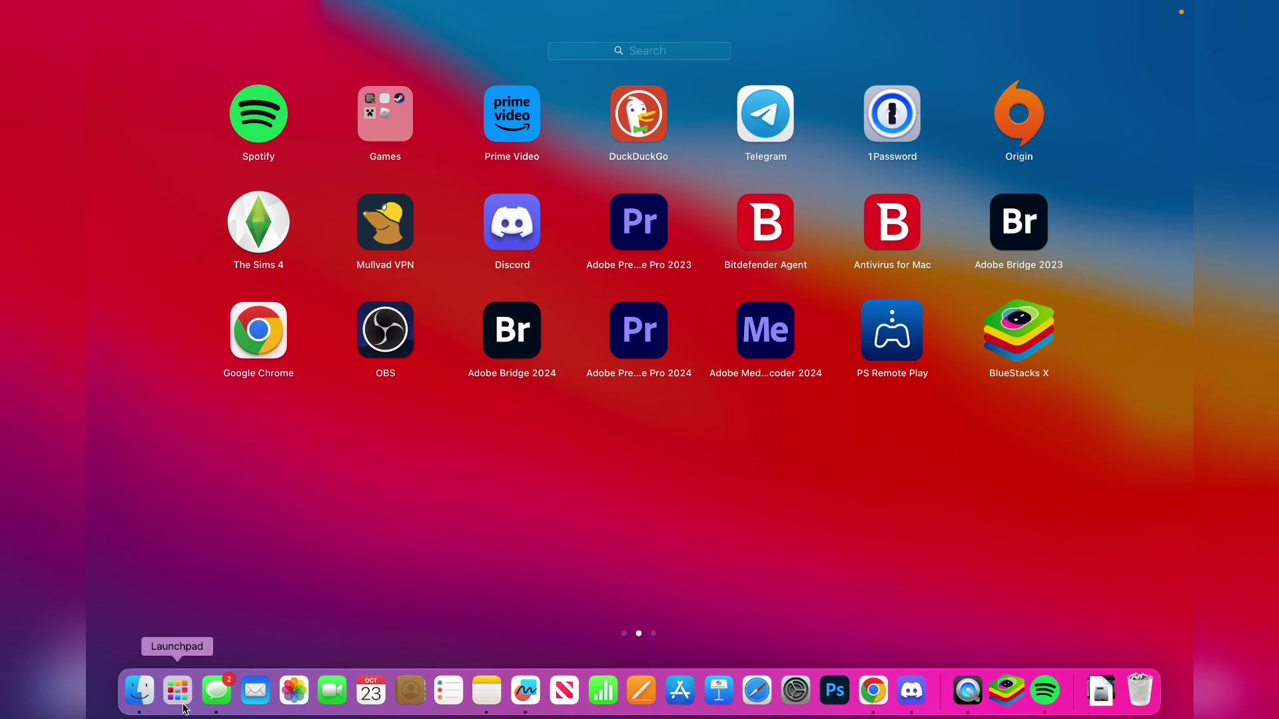
pyautogui.hscroll(-3, 500, 434)
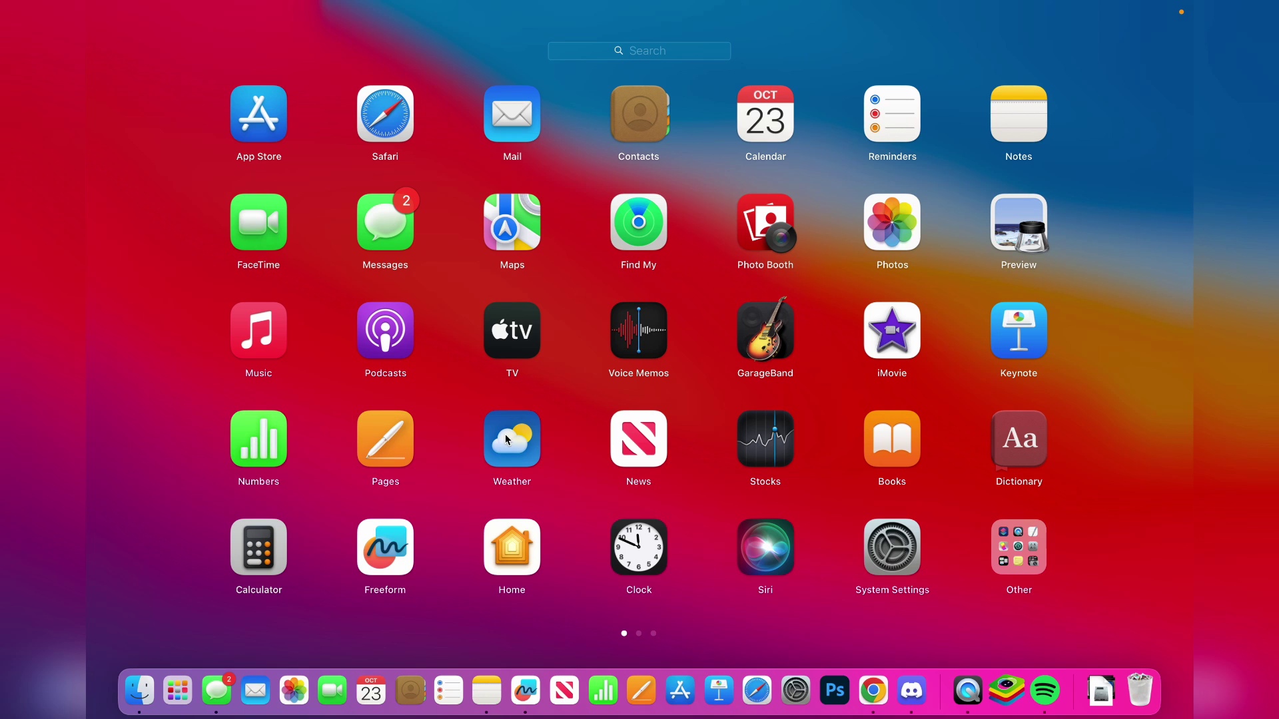
pyautogui.click(1017, 547)
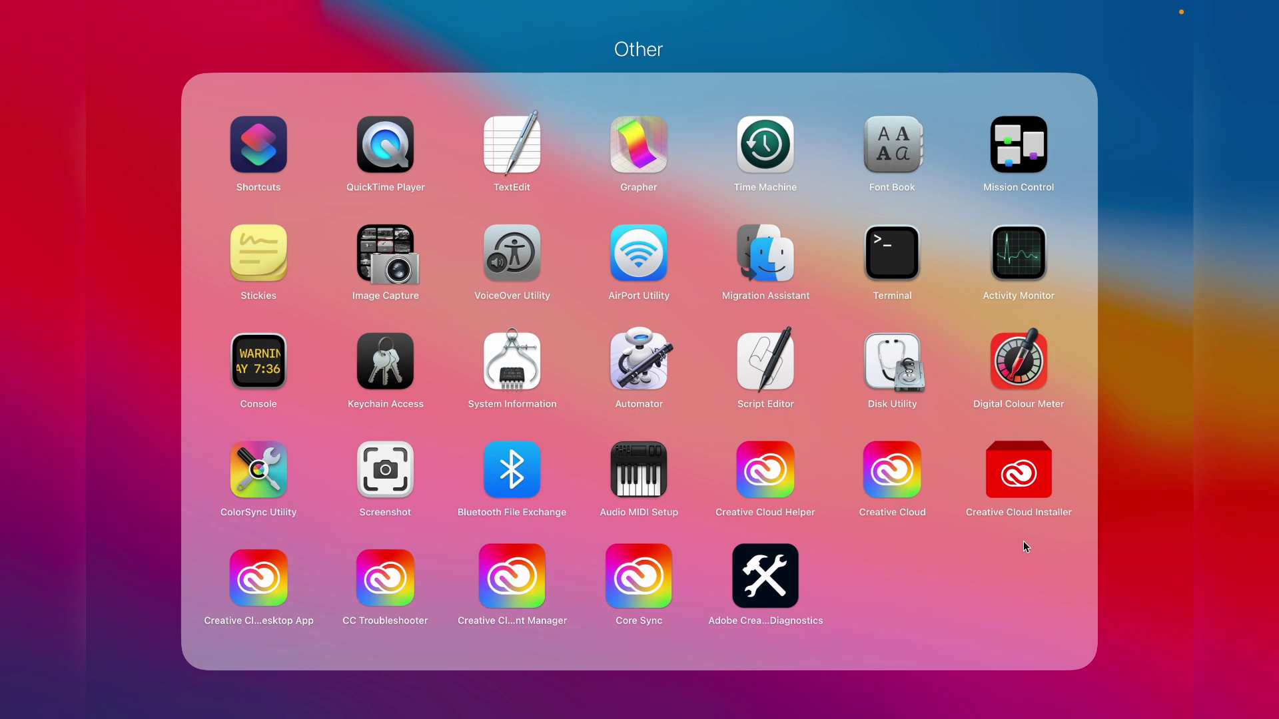
pyautogui.click(887, 363)
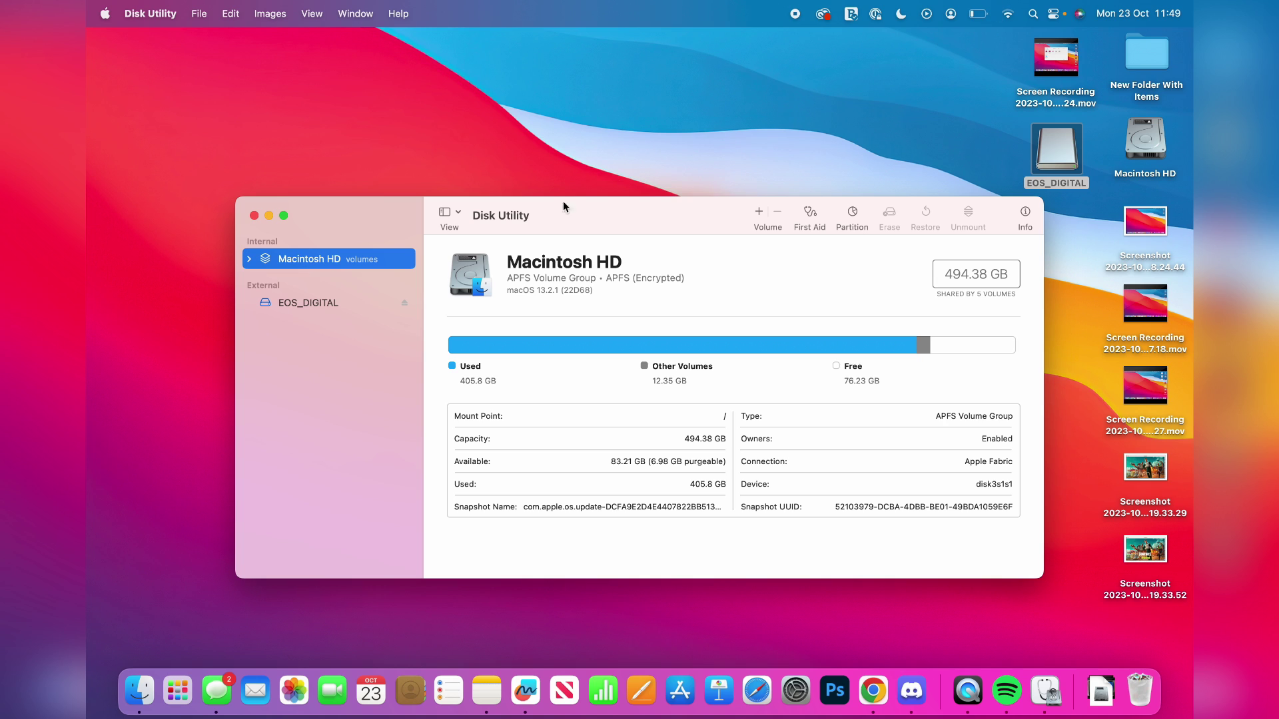
# Select the external EOS_DIGITAL card in the sidebar and bring up its Erase prompt
pyautogui.click(324, 300)
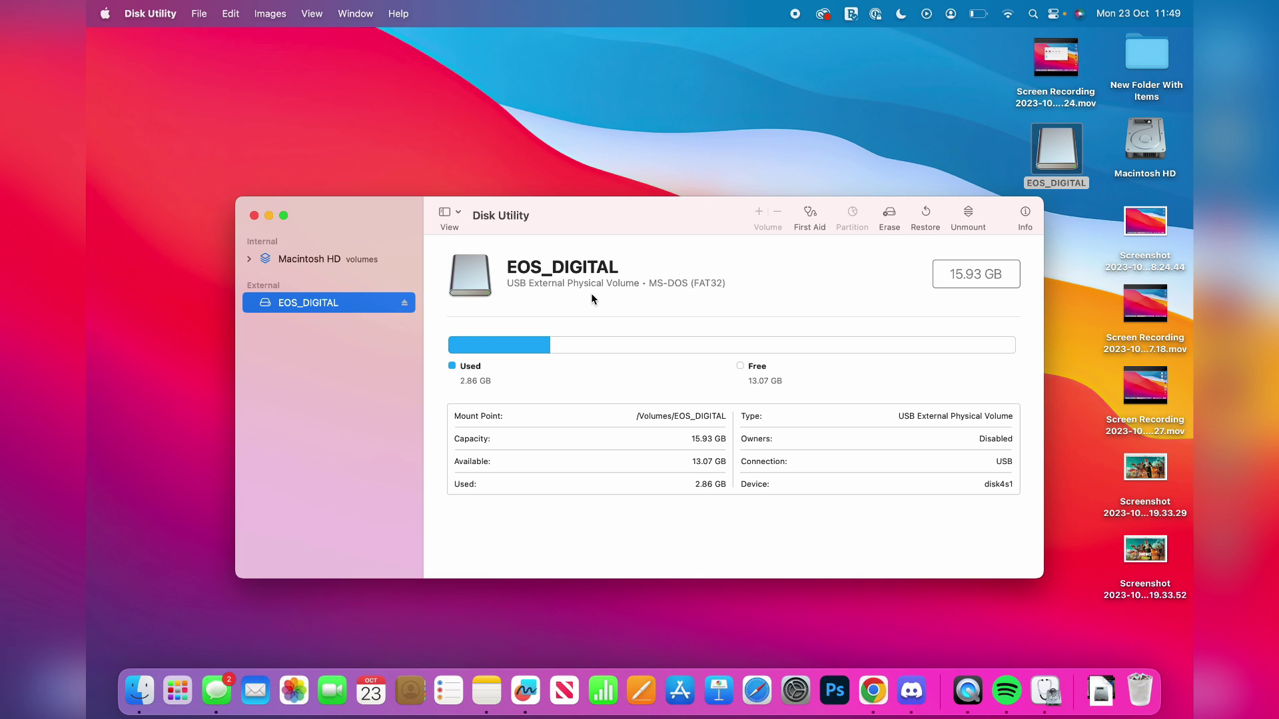
pyautogui.click(890, 215)
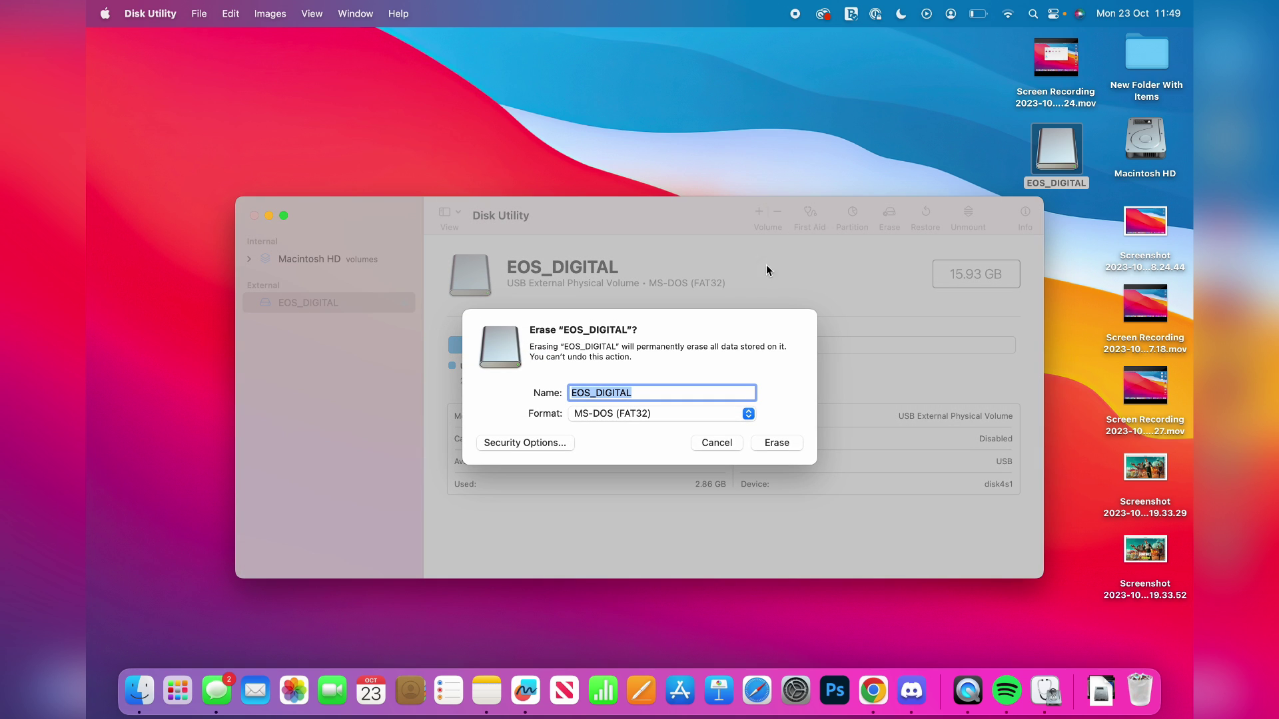
# Erase EOS_DIGITAL with MS-DOS (FAT32) format, keeping the name EOS_DIGITAL
pyautogui.click(596, 392)
pyautogui.click(666, 413)
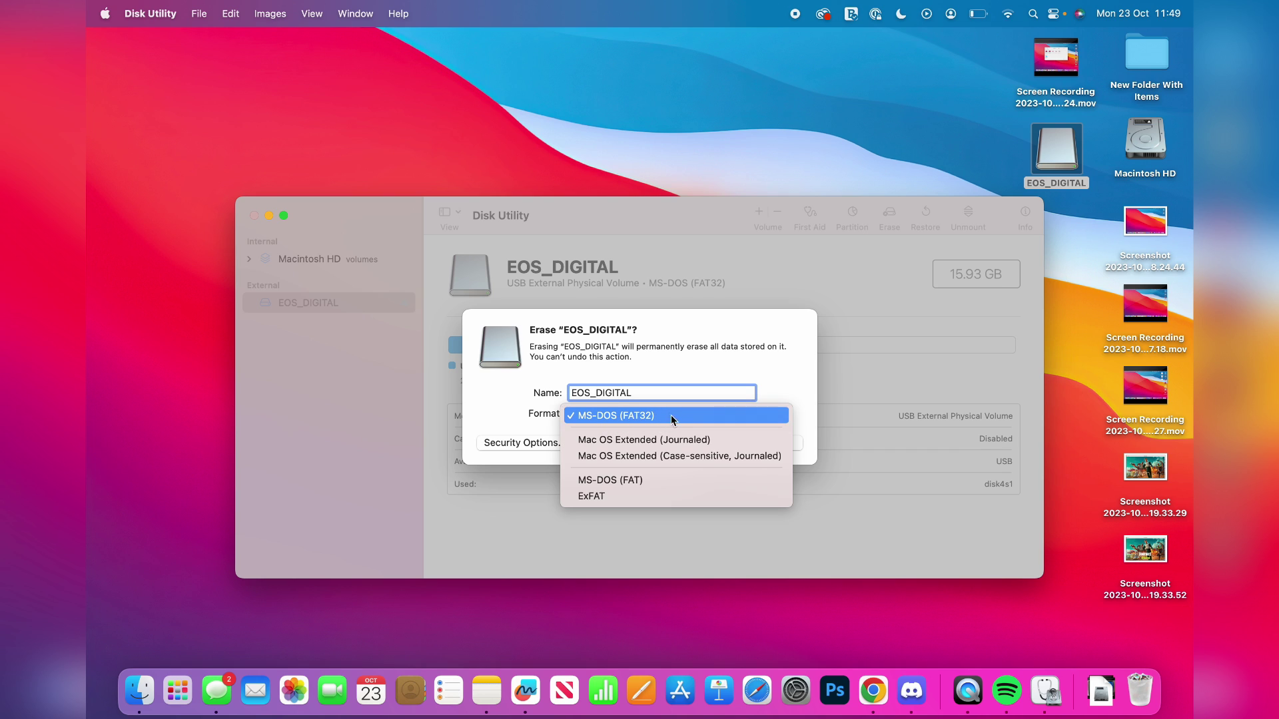
pyautogui.click(644, 416)
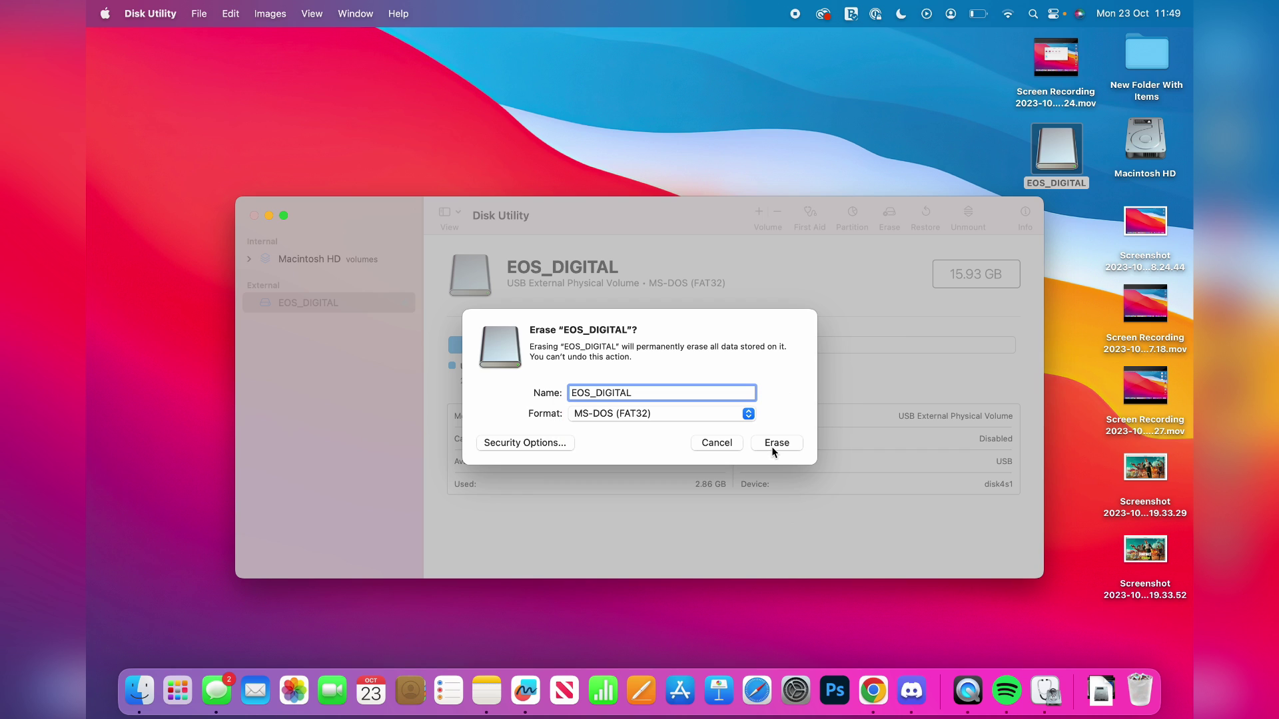
pyautogui.click(774, 446)
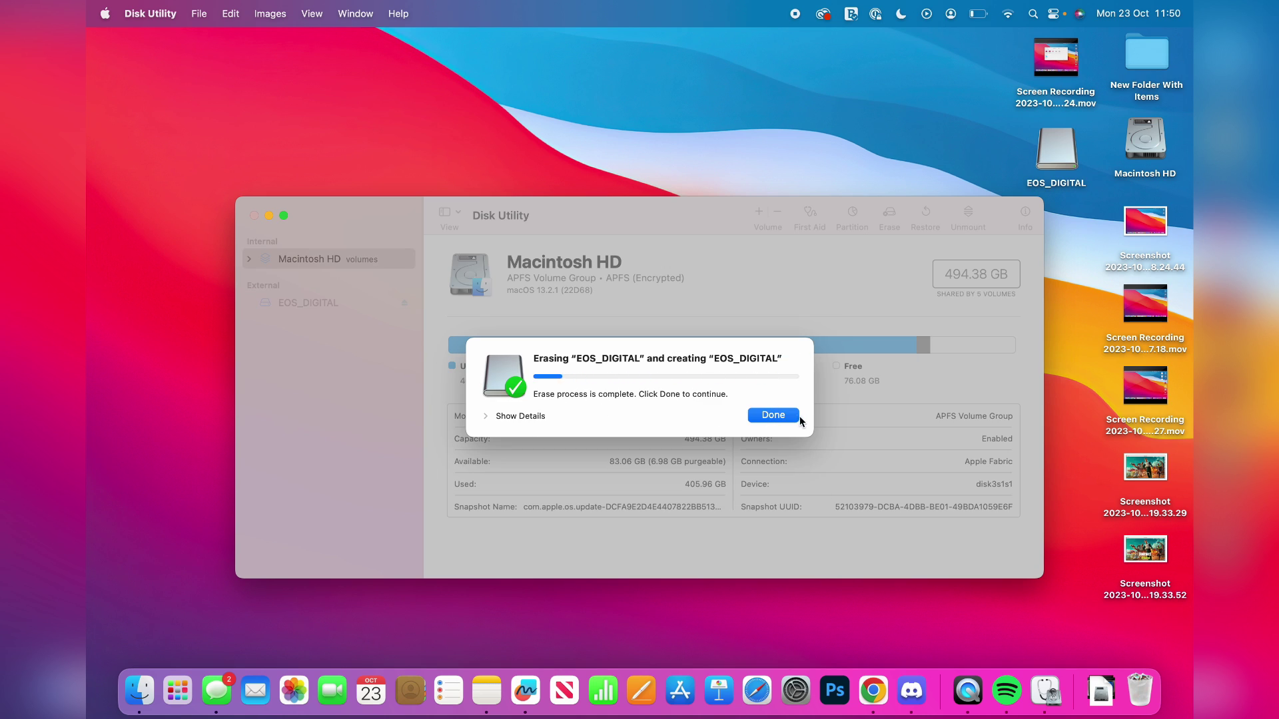
# Dismiss the erase-complete notice for EOS_DIGITAL with Done
pyautogui.click(773, 414)
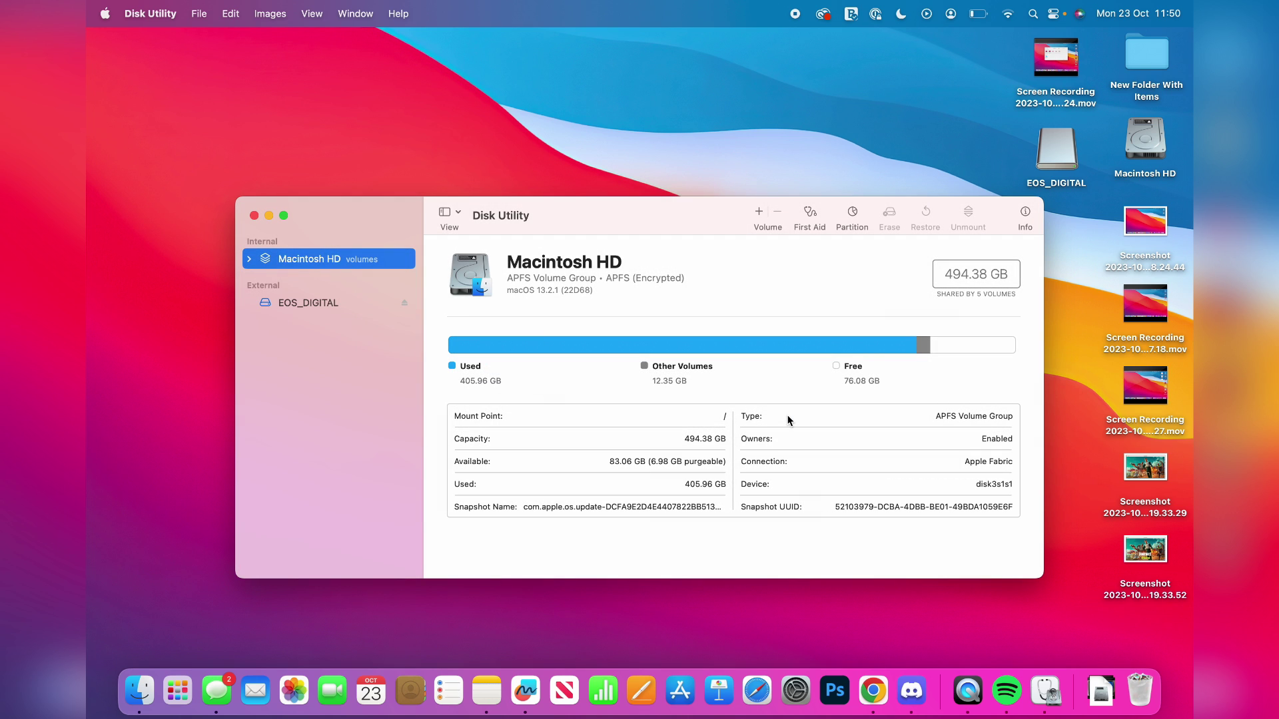